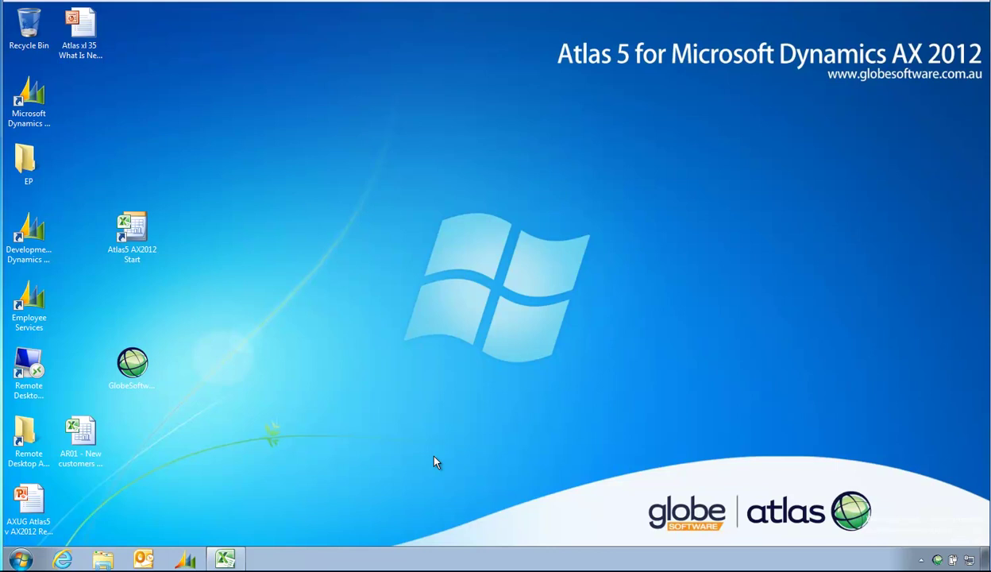
{"action": "left_click", "coordinate": [225, 559]}
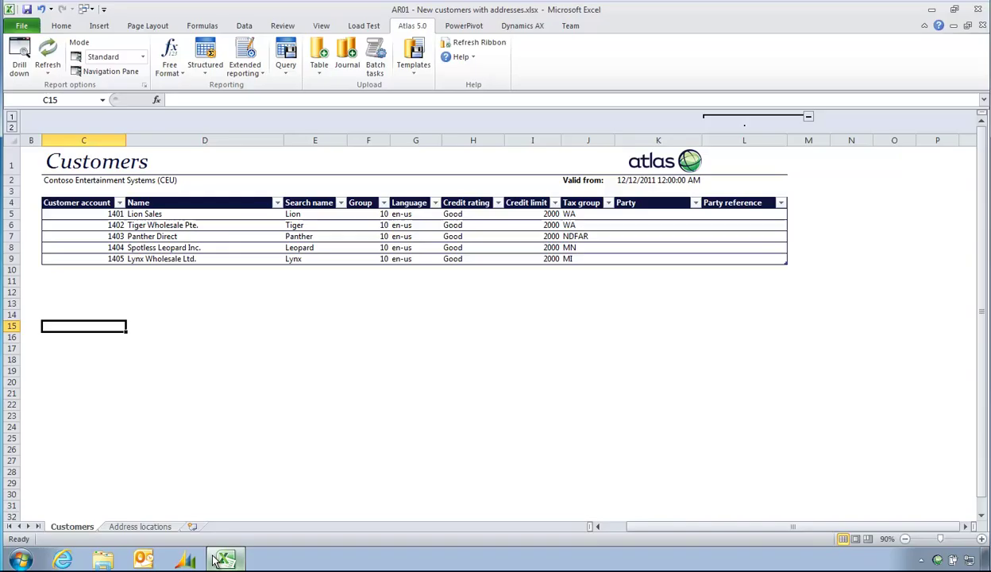
{"action": "left_click", "coordinate": [185, 316]}
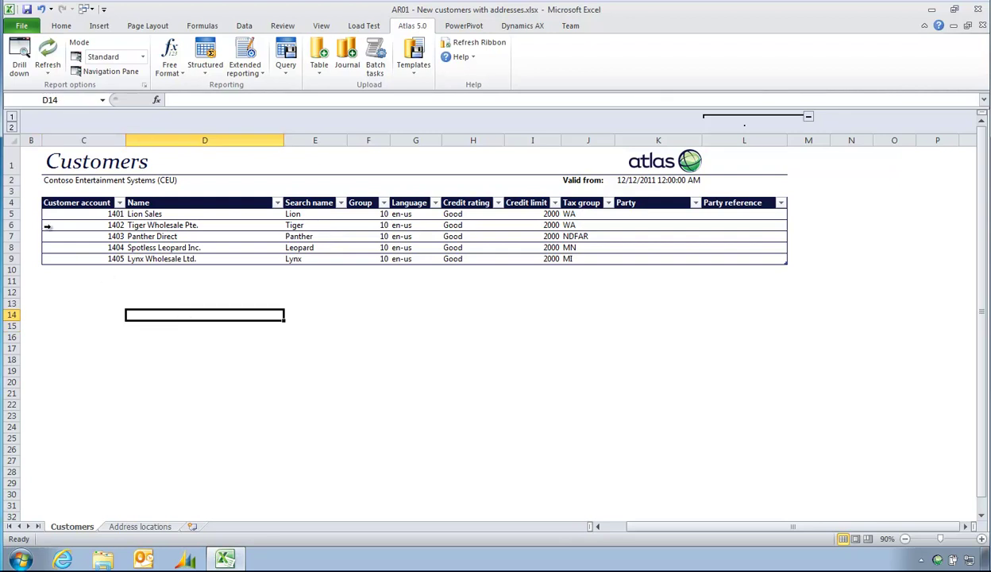
{"action": "left_click_drag", "start_coordinate": [116, 214], "coordinate": [721, 263]}
{"action": "left_click", "coordinate": [70, 338]}
{"action": "left_click", "coordinate": [119, 527]}
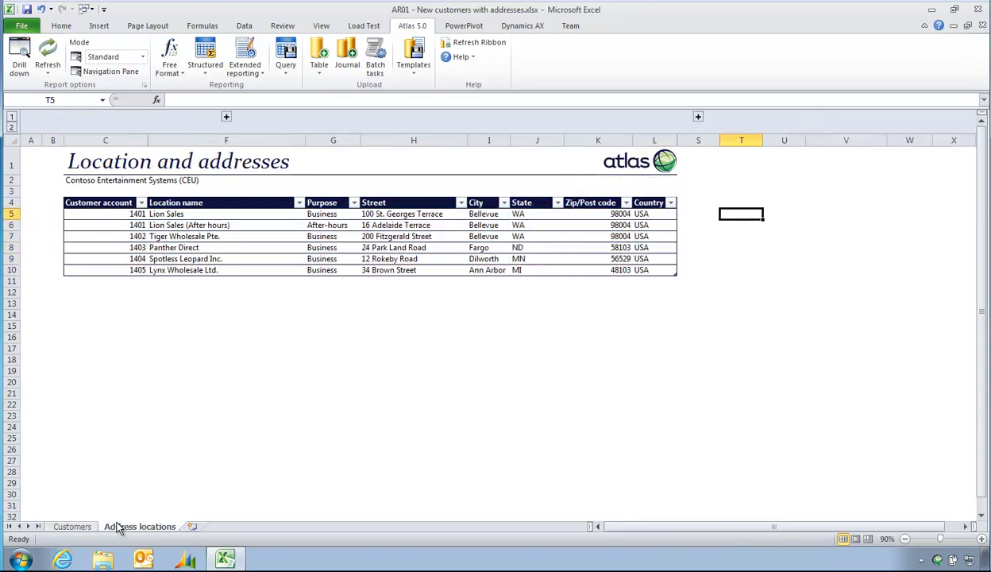
{"action": "left_click_drag", "start_coordinate": [175, 217], "coordinate": [172, 225]}
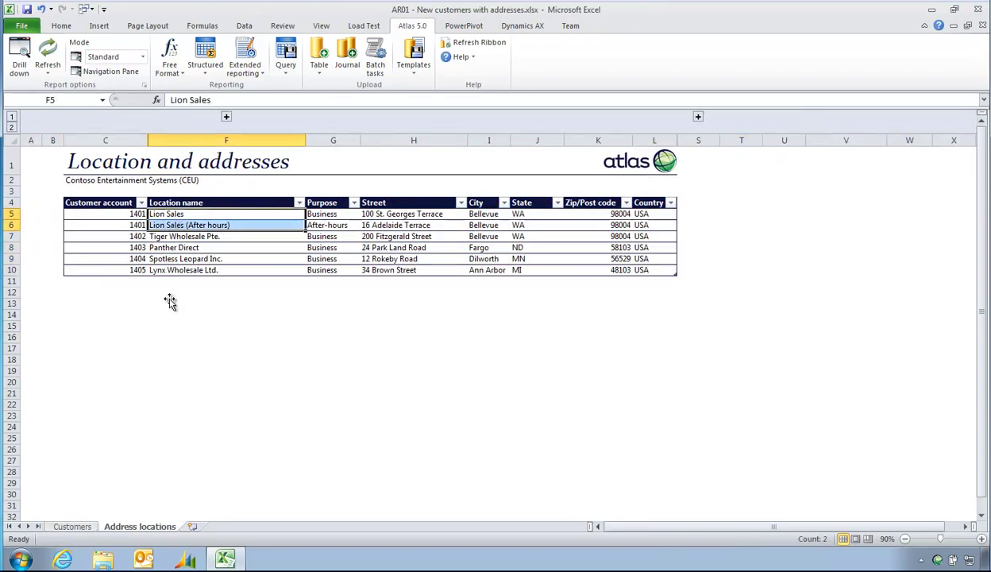
{"action": "left_click", "coordinate": [110, 314]}
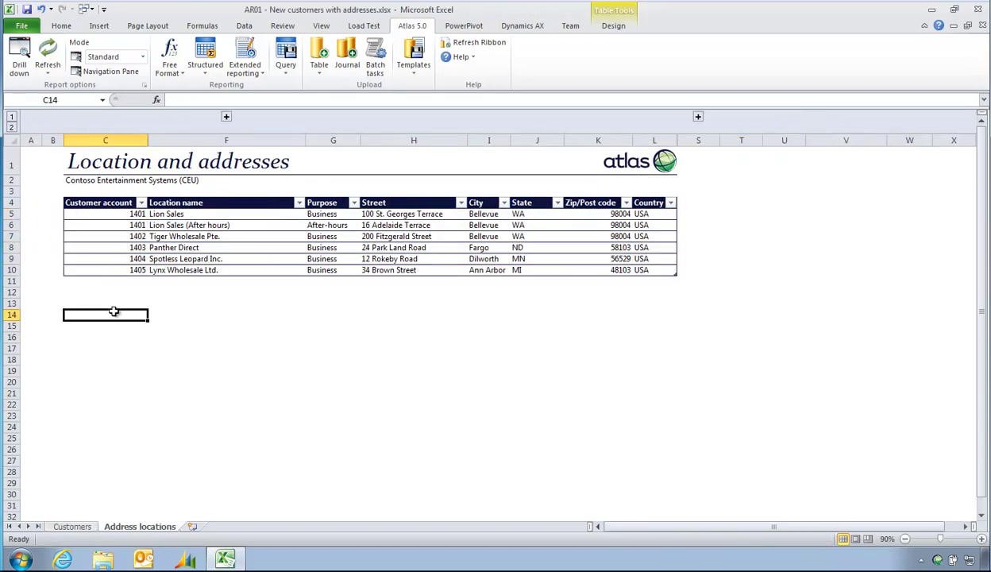
{"action": "left_click", "coordinate": [62, 524]}
Step: Switch to Dynamics AX 2012 and go to the CEU Accounts receivable area page
{"action": "left_click", "coordinate": [82, 224]}
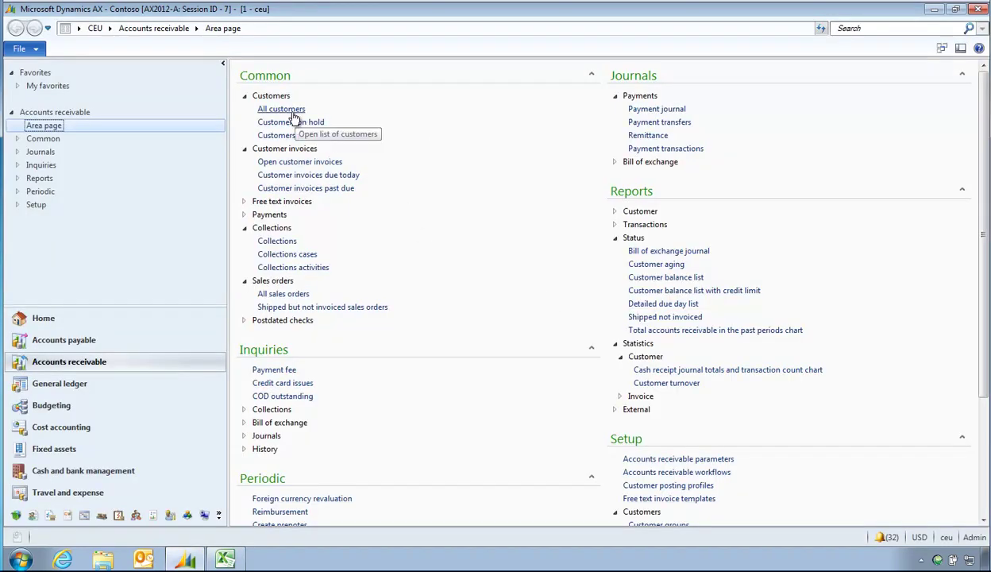
Step: Sort All customers by account ascending, confirm no 1401–1405 accounts exist, then return to Excel
{"action": "left_click", "coordinate": [289, 109]}
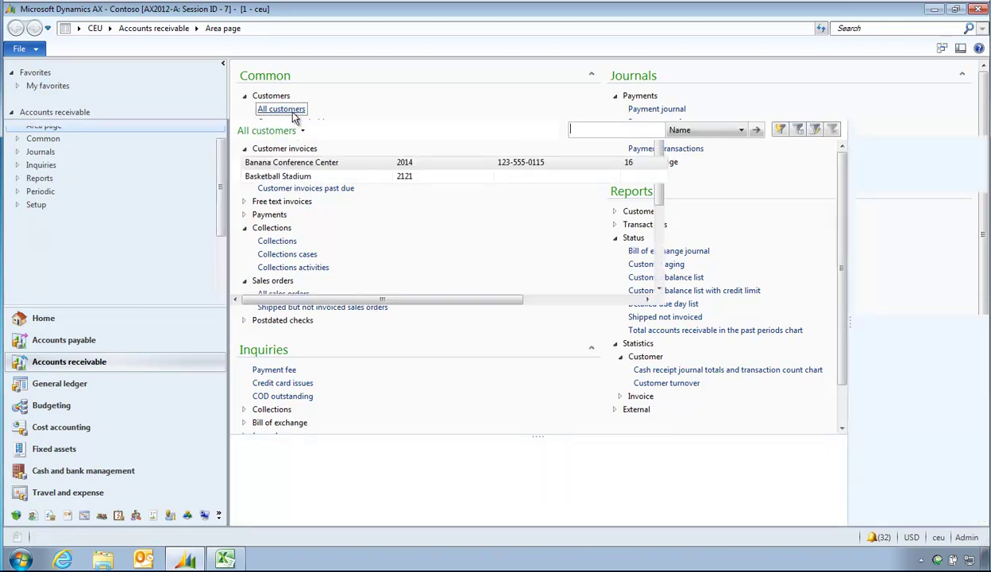
{"action": "left_click", "coordinate": [439, 153]}
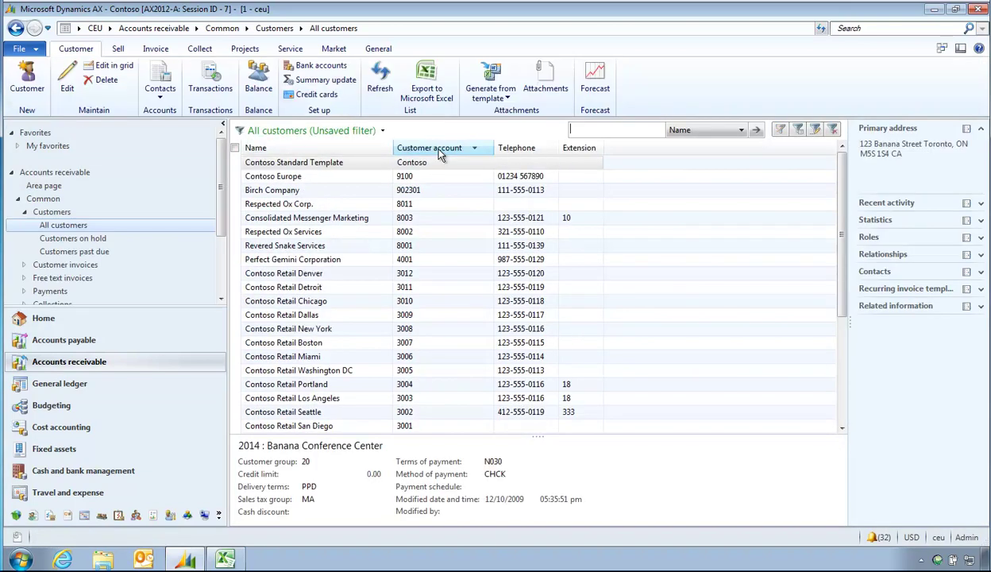
{"action": "left_click", "coordinate": [439, 153]}
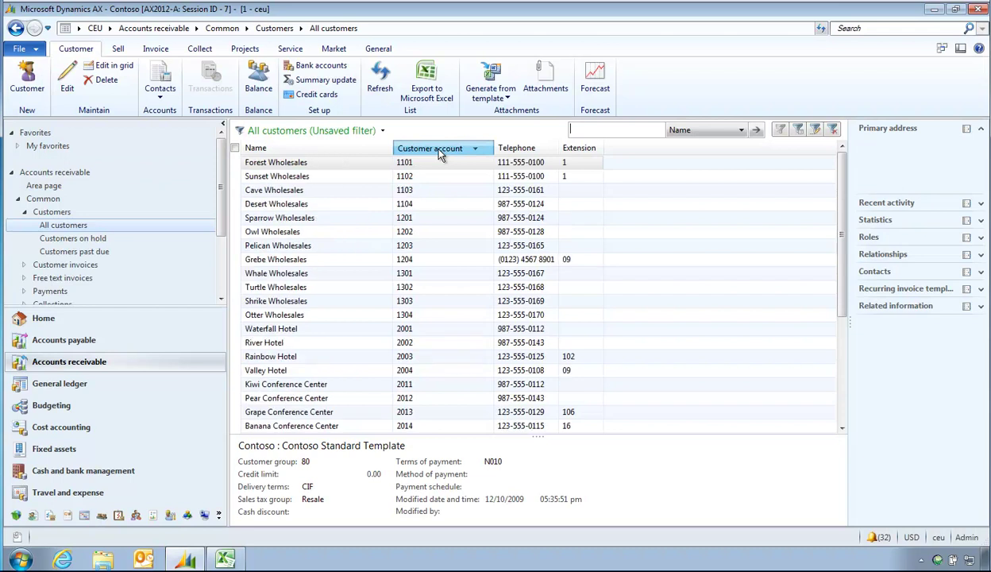
{"action": "left_click", "coordinate": [412, 232]}
{"action": "scroll", "coordinate": [413, 245], "scroll_direction": "down", "scroll_amount": 2}
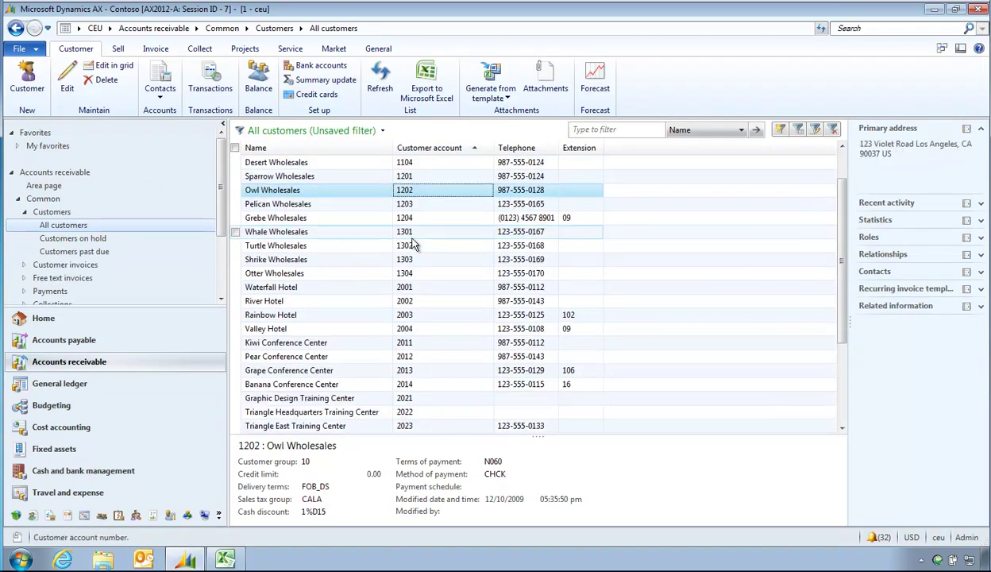
{"action": "left_click", "coordinate": [426, 231]}
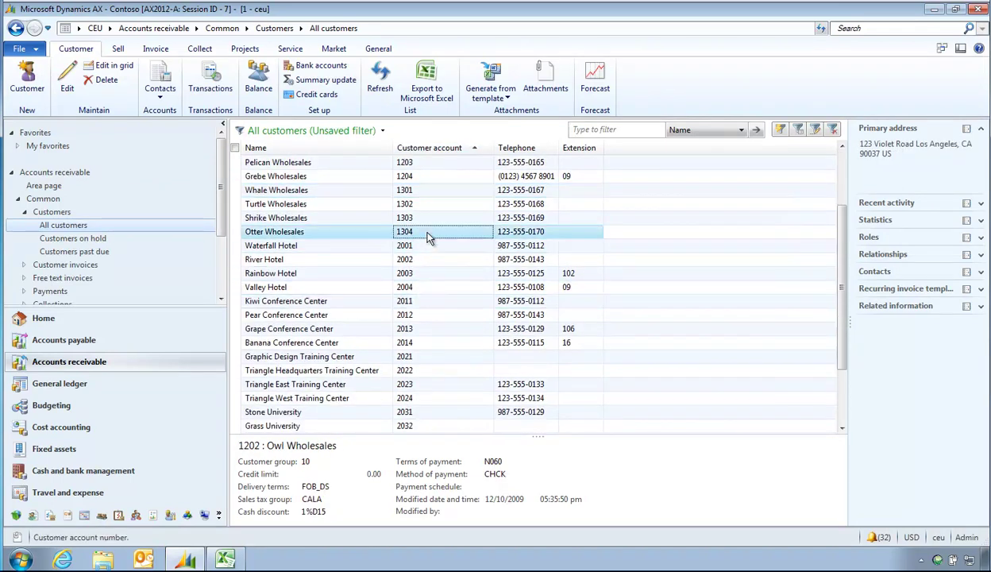
{"action": "left_click", "coordinate": [426, 246]}
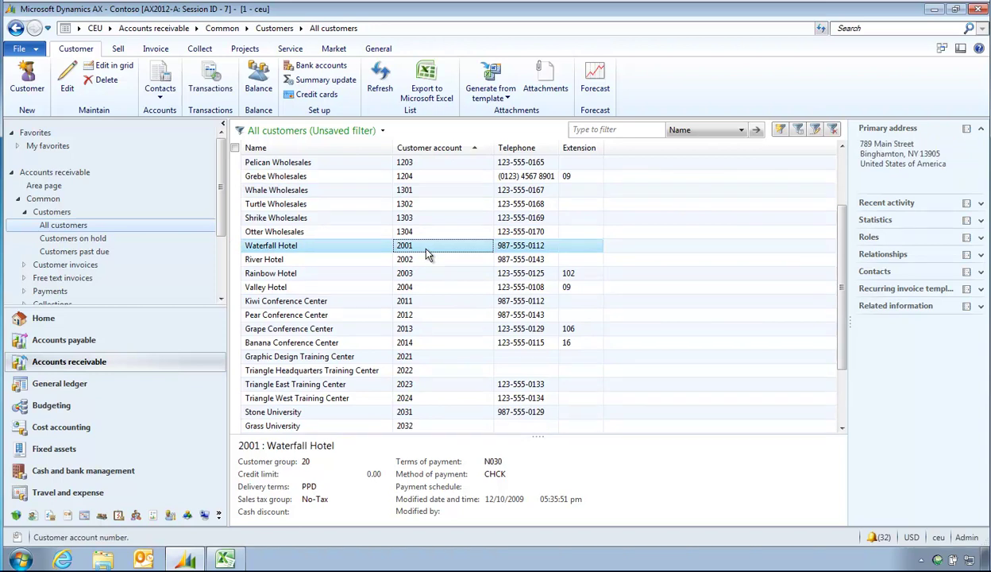
{"action": "left_click", "coordinate": [224, 560]}
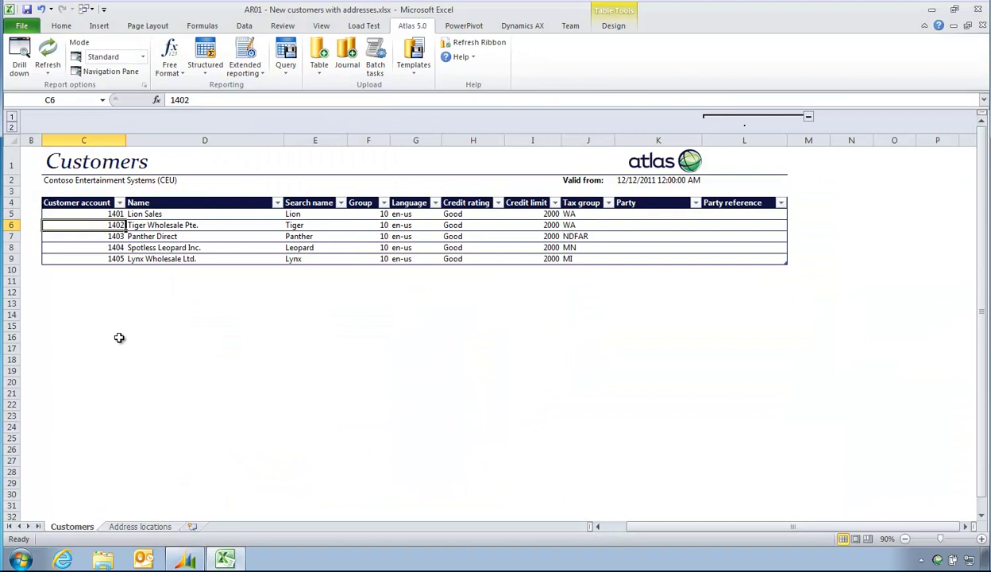
Step: Show the Atlas Batch tasks pane with the Customers task and collapse the Party reference column
{"action": "left_click", "coordinate": [103, 302]}
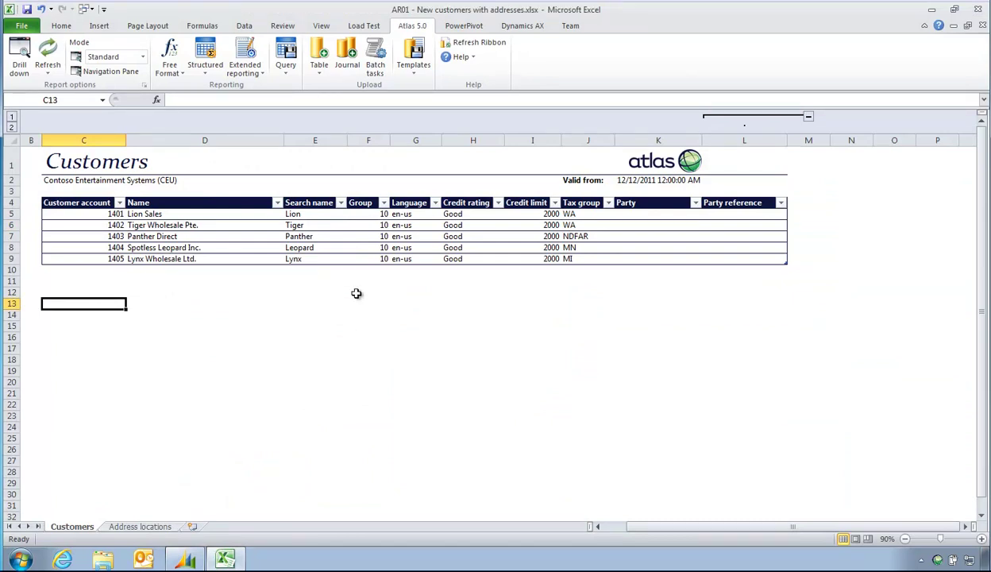
{"action": "left_click", "coordinate": [374, 70]}
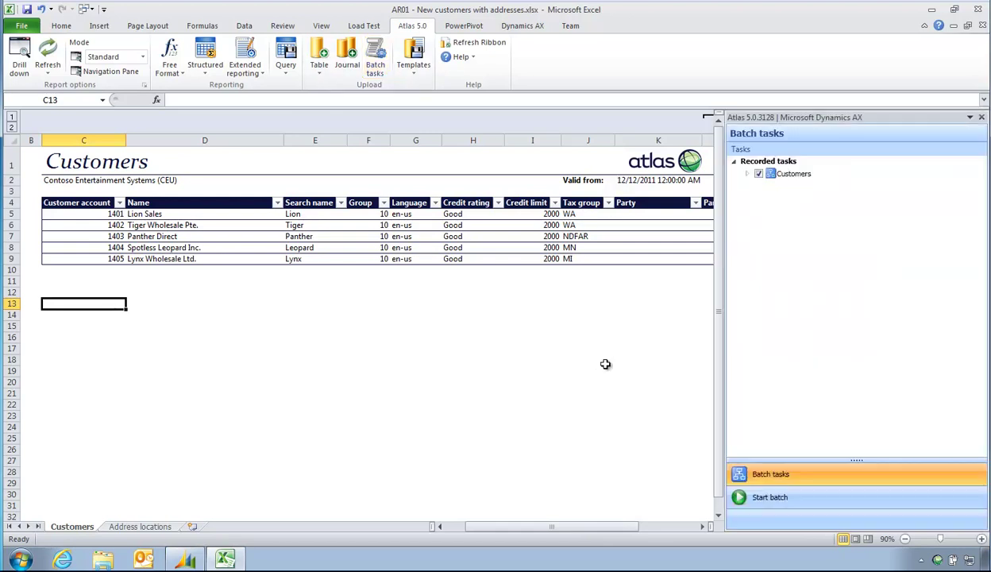
{"action": "left_click", "coordinate": [702, 527]}
{"action": "left_click", "coordinate": [702, 527]}
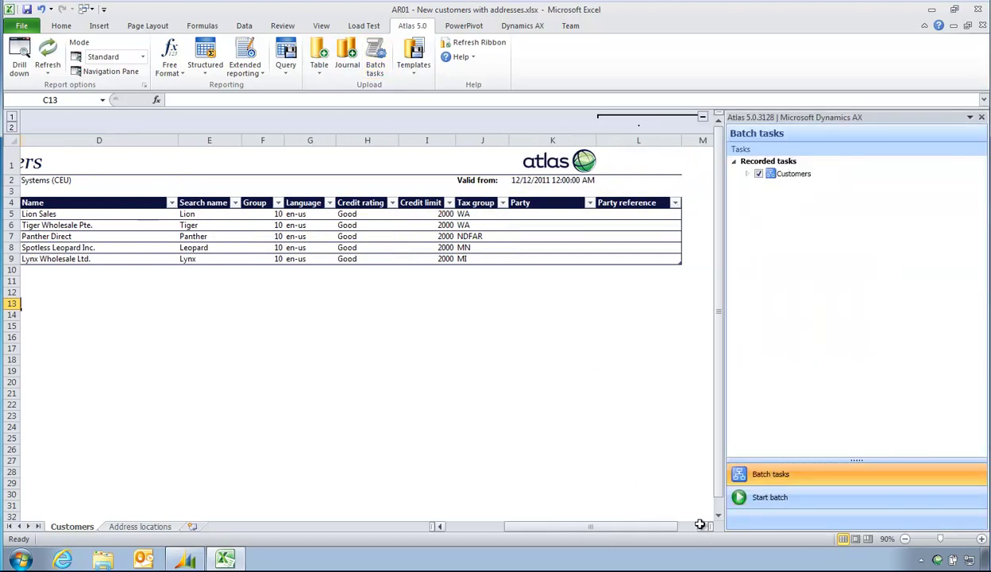
{"action": "left_click", "coordinate": [703, 117]}
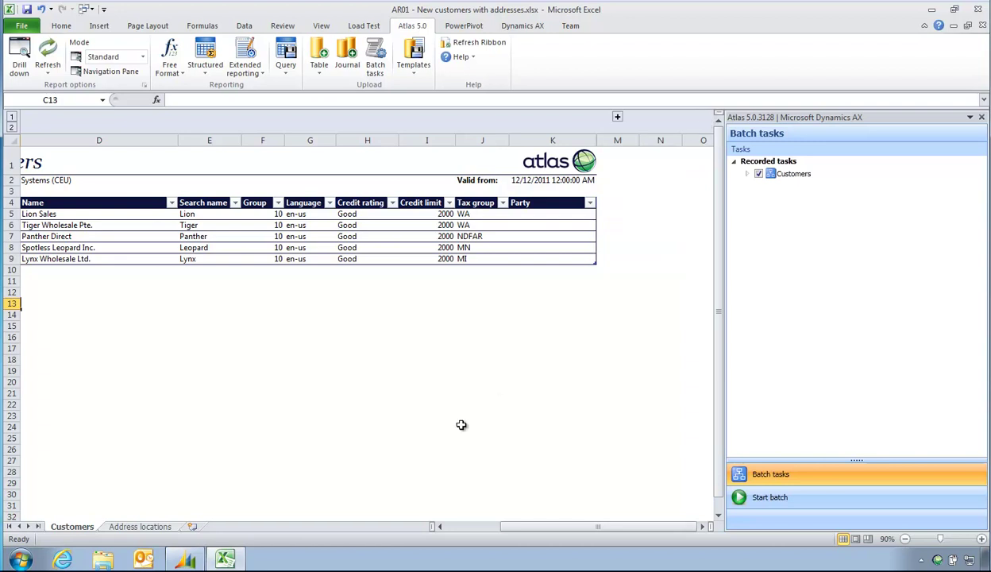
{"action": "left_click", "coordinate": [151, 526]}
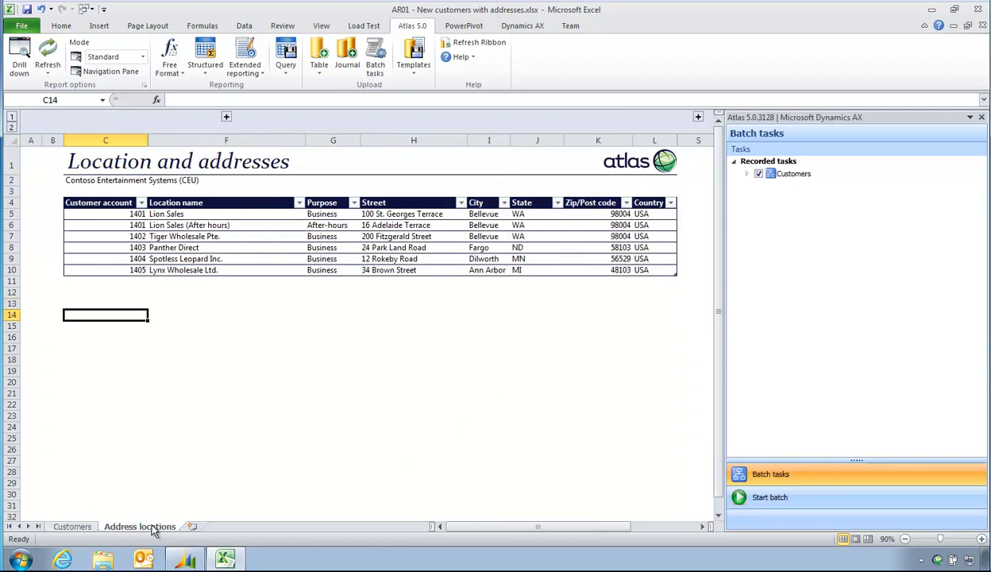
{"action": "left_click", "coordinate": [73, 528]}
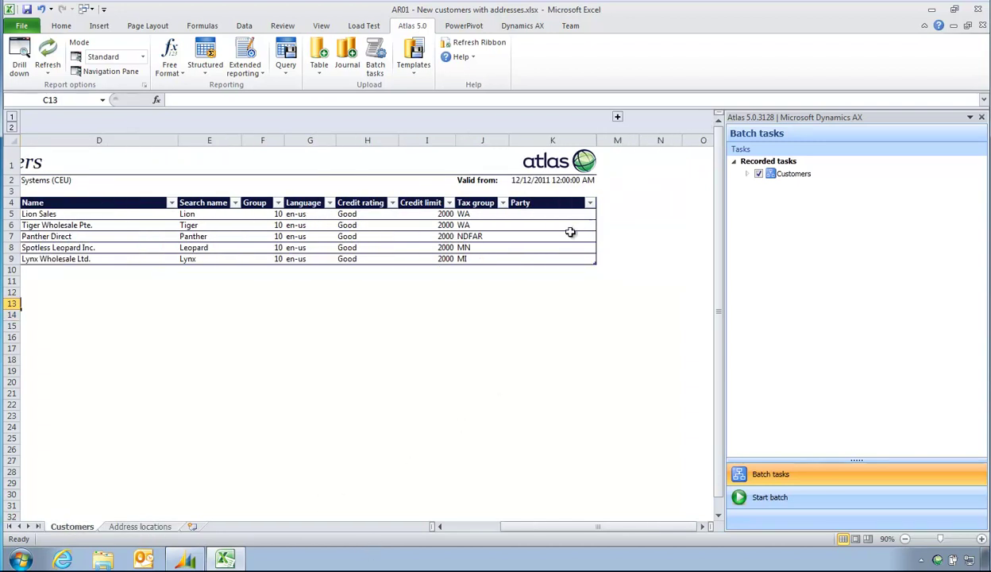
Step: Start and run the Atlas batch until every task succeeds and parties 7157–7161 appear
{"action": "left_click", "coordinate": [774, 497]}
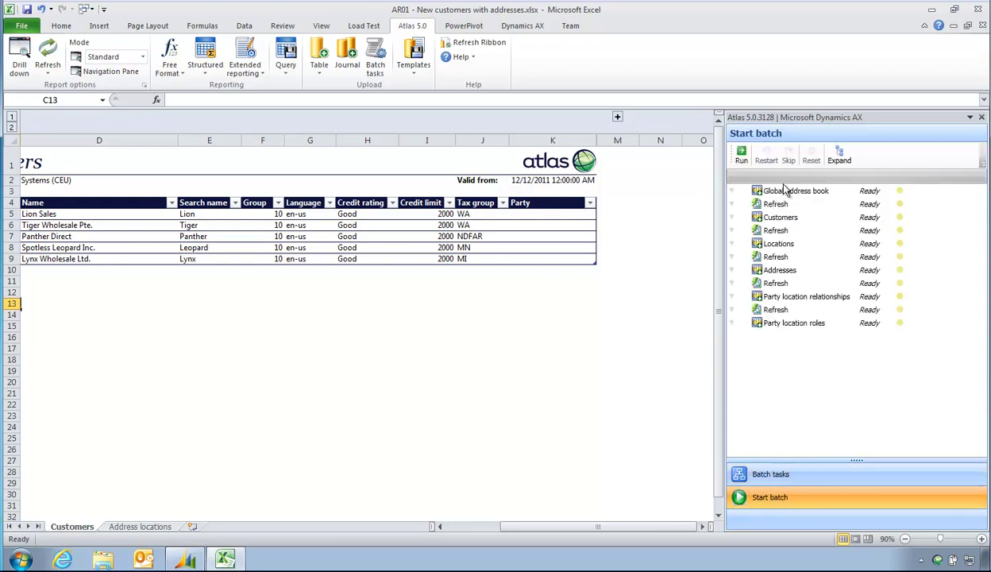
{"action": "left_click", "coordinate": [741, 155]}
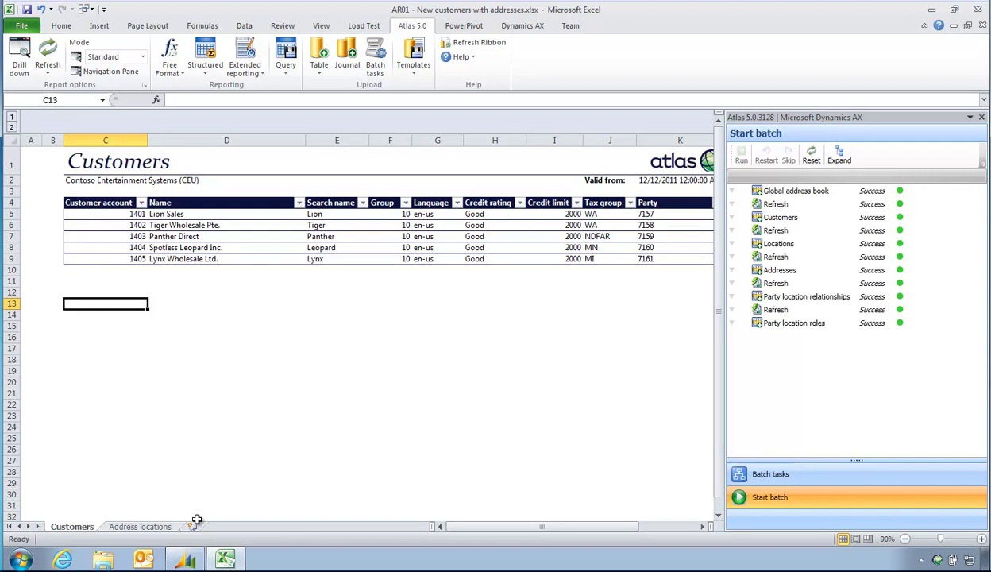
Step: Refresh All customers in Dynamics AX and open the Lion Sales (1401) record
{"action": "left_click", "coordinate": [185, 559]}
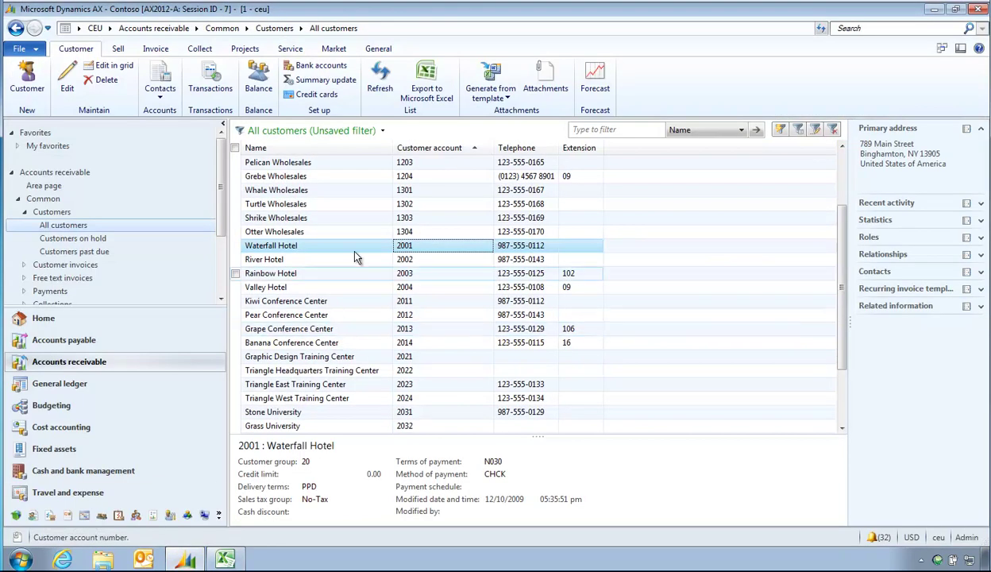
{"action": "left_click", "coordinate": [380, 80]}
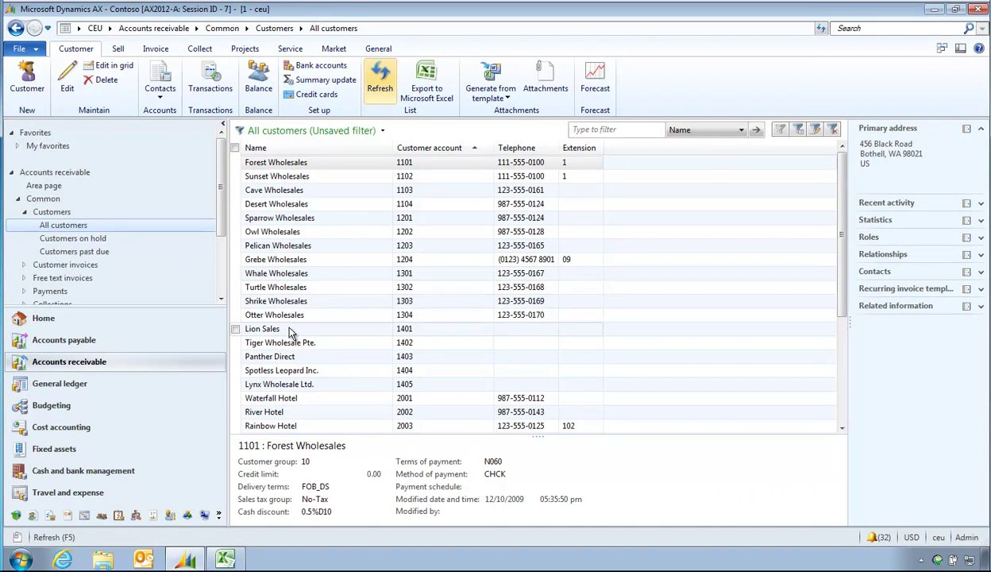
{"action": "left_click", "coordinate": [289, 328]}
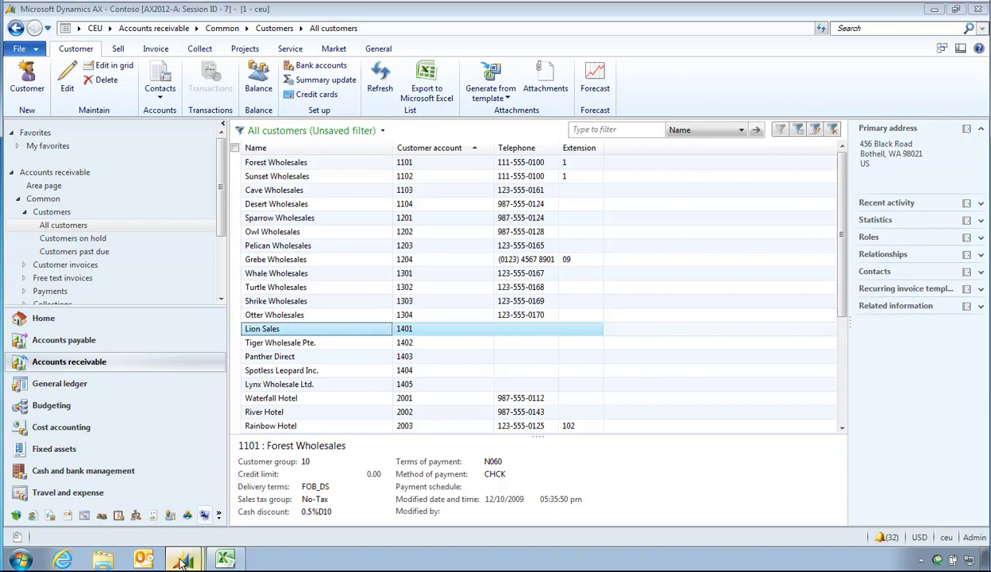
Step: Review Lion Sales' Business and After-hours addresses on the Addresses FastTab, then close the record
{"action": "mouse_move", "coordinate": [183, 549]}
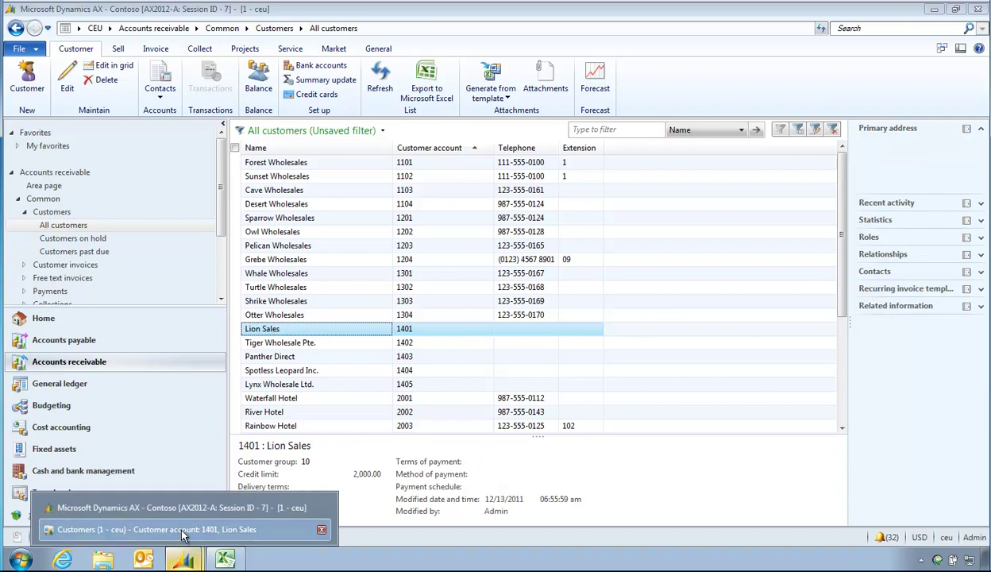
{"action": "left_click", "coordinate": [180, 529]}
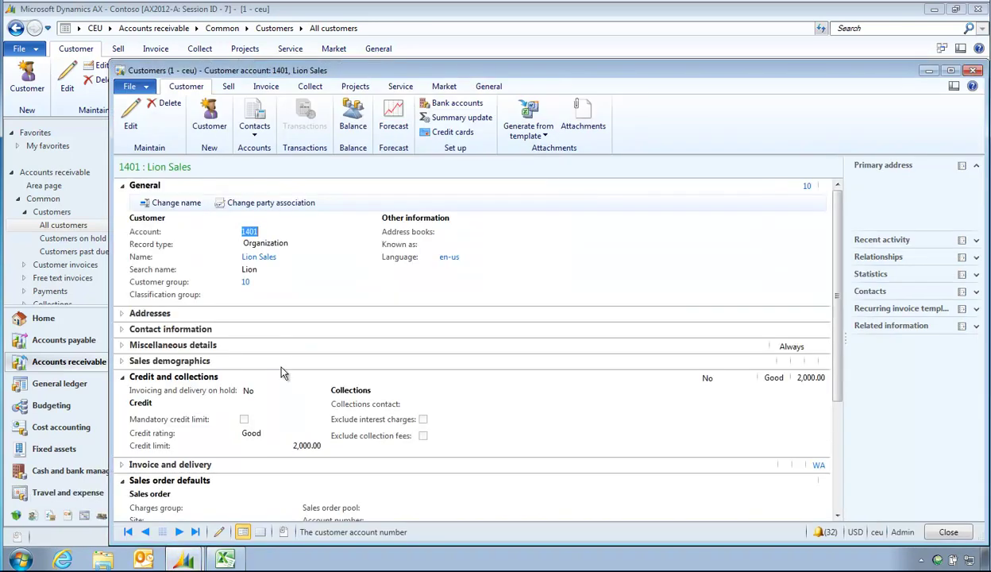
{"action": "left_click", "coordinate": [119, 317]}
{"action": "left_click", "coordinate": [174, 373]}
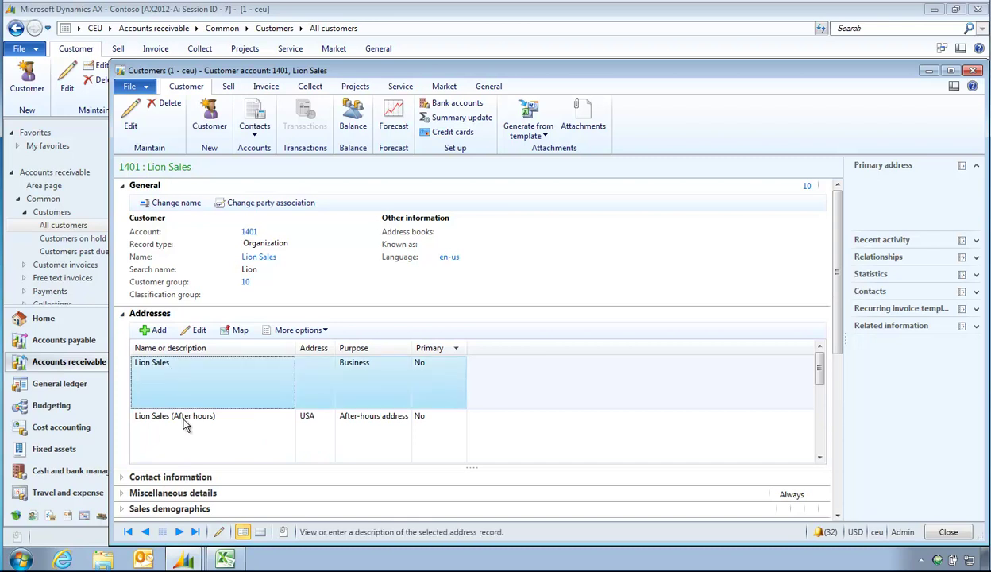
{"action": "left_click", "coordinate": [187, 435]}
{"action": "left_click", "coordinate": [191, 375]}
{"action": "left_click", "coordinate": [975, 70]}
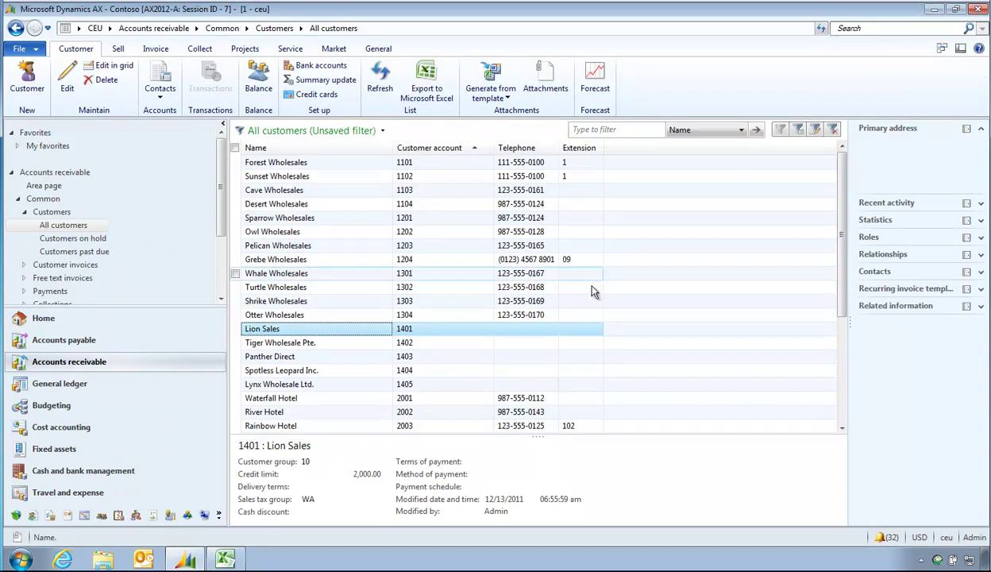
Step: Exit the Dynamics AX 2012 client, leaving Excel's Atlas pane in view
{"action": "left_click", "coordinate": [980, 9]}
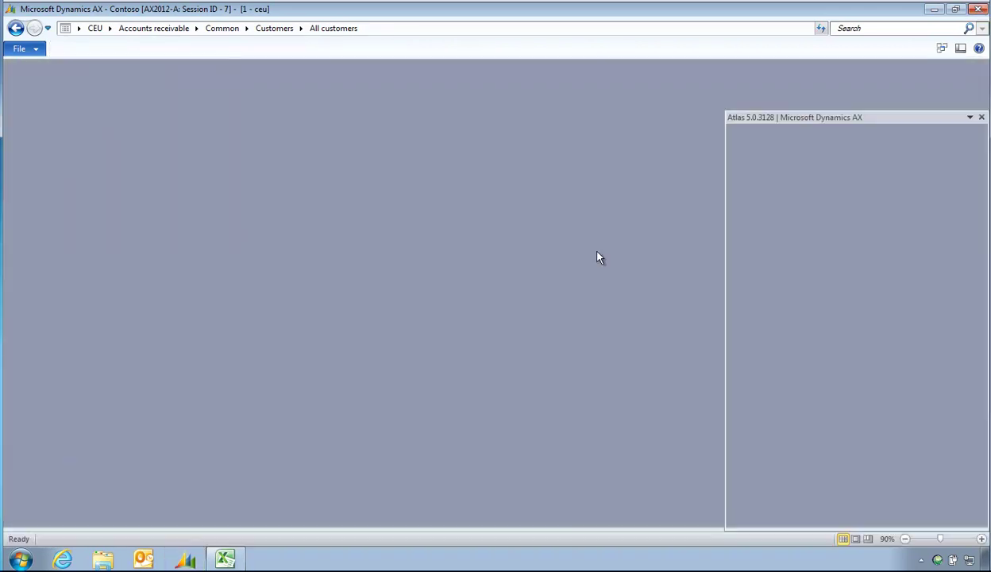